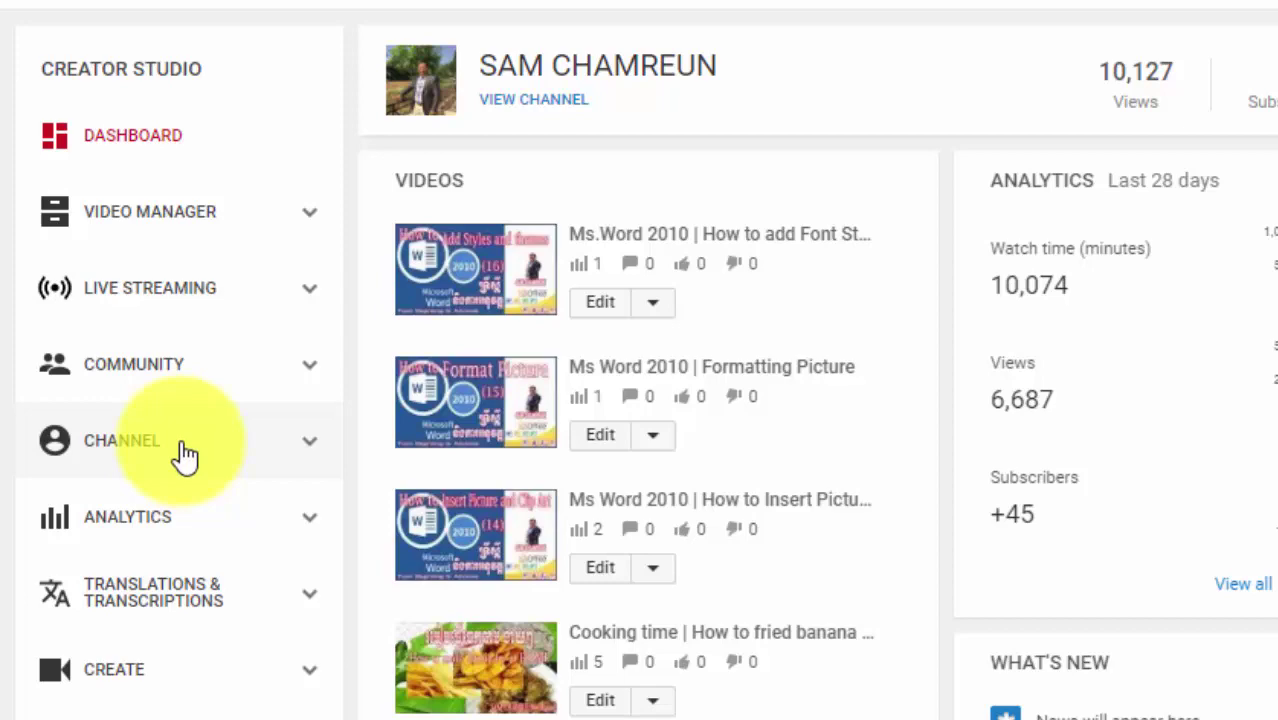
- Start enabling monetization from the channel's status and features, and open the YouTube Partner Program terms for agreement
left_click(185, 455)
scroll(185, 455, "down", 5)
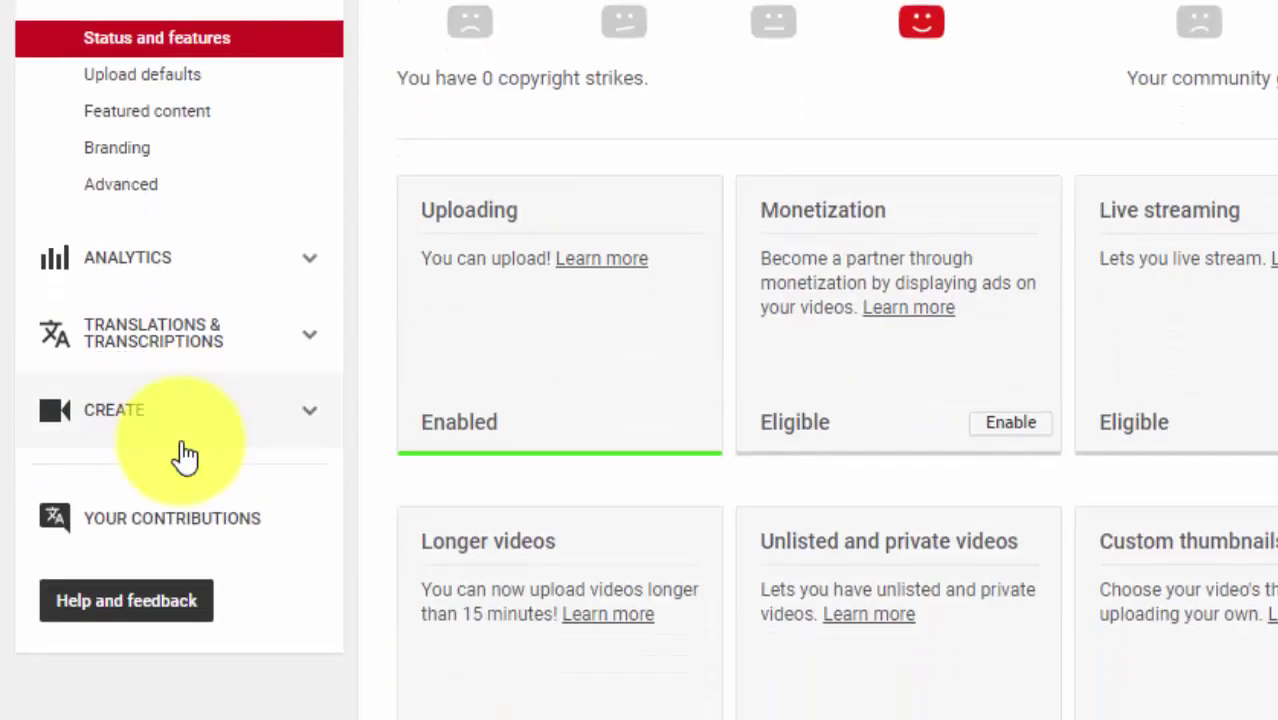
scroll(434, 200, "down", 2)
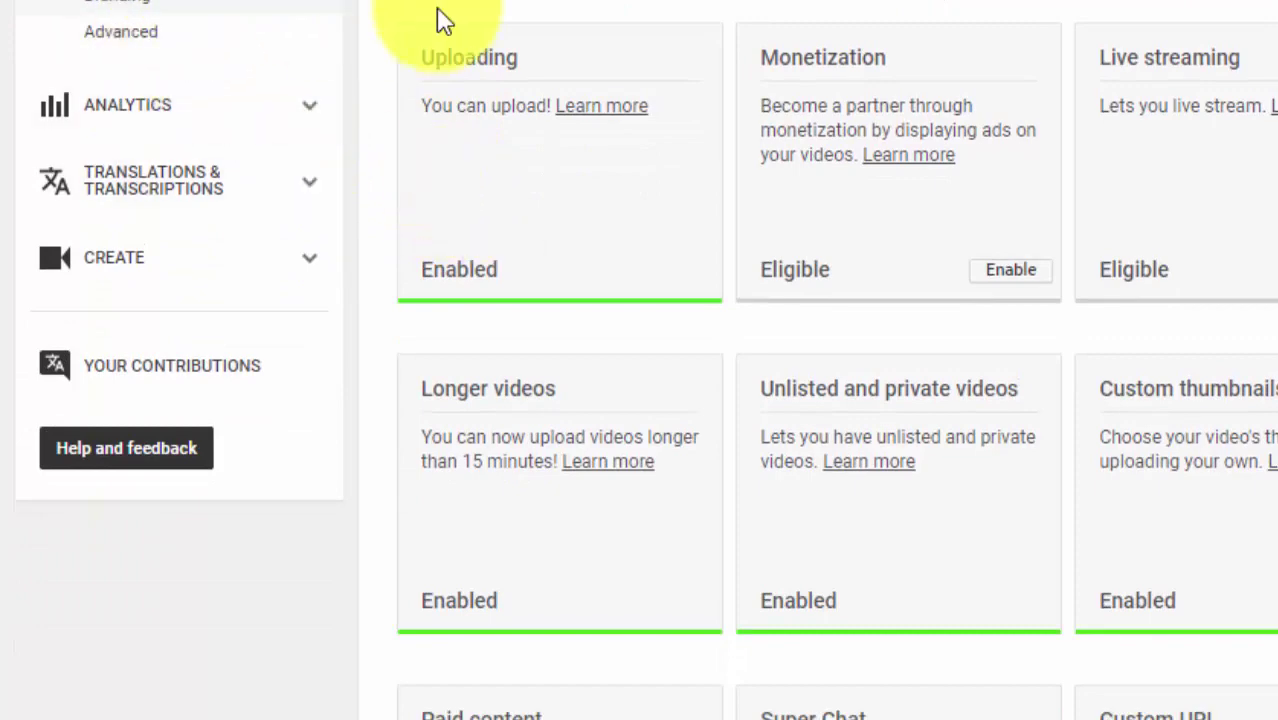
scroll(455, 172, "up", 4)
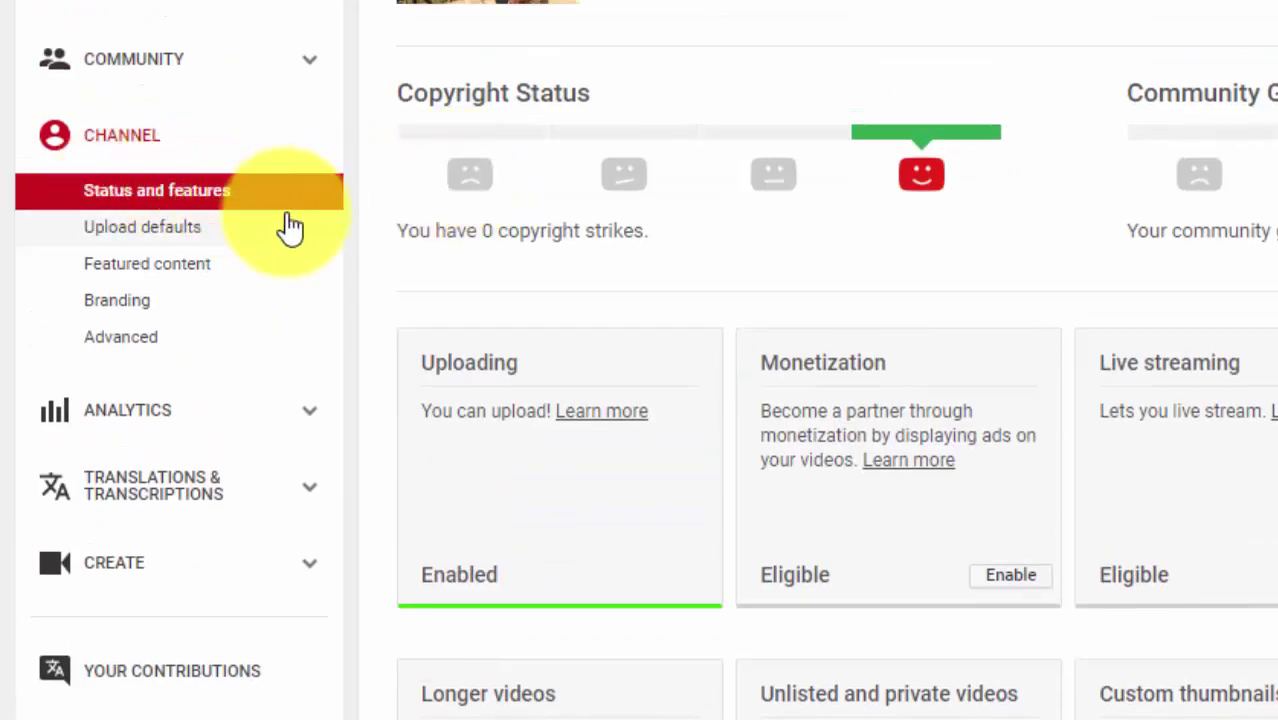
scroll(287, 224, "down", 1)
scroll(290, 228, "down", 3)
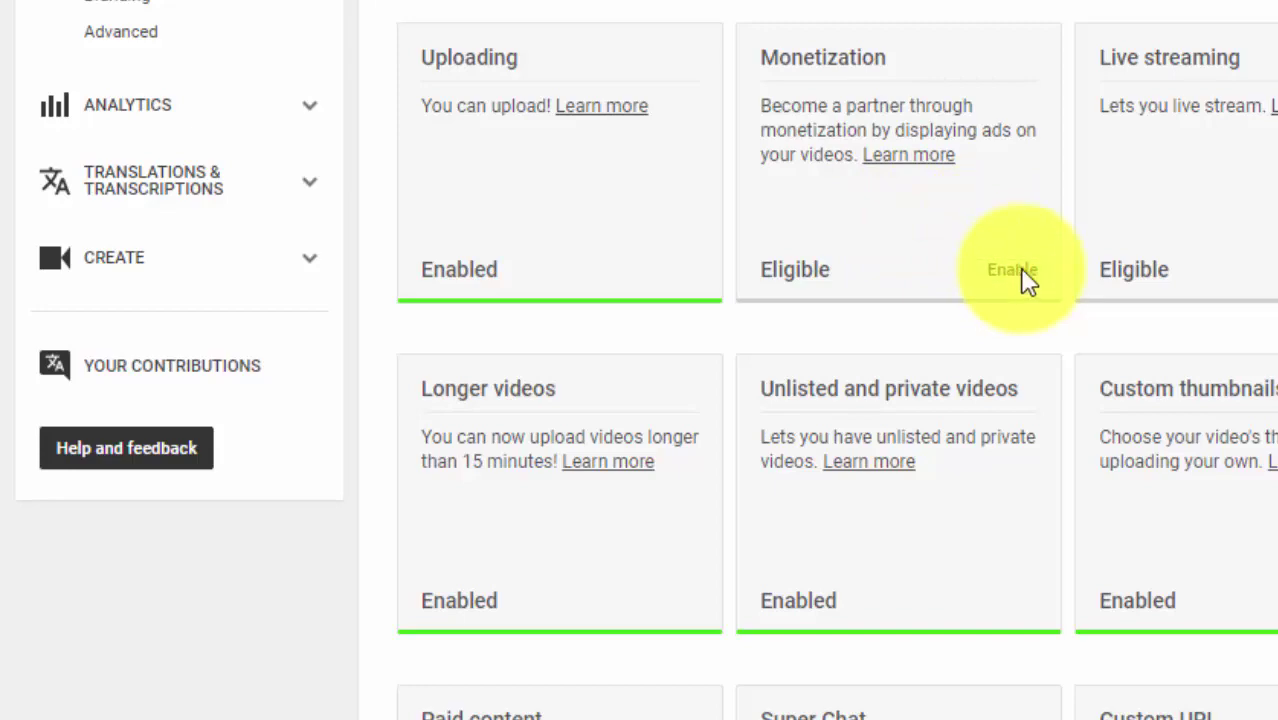
left_click(988, 266)
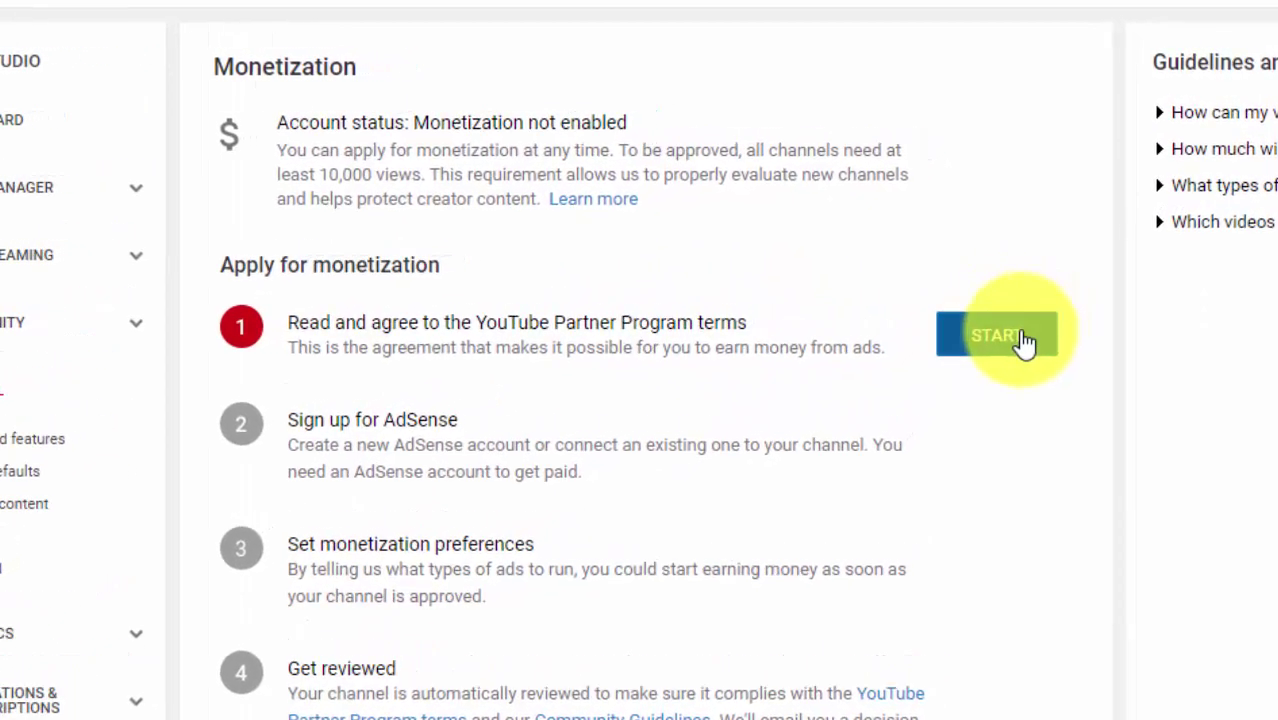
left_click(1025, 340)
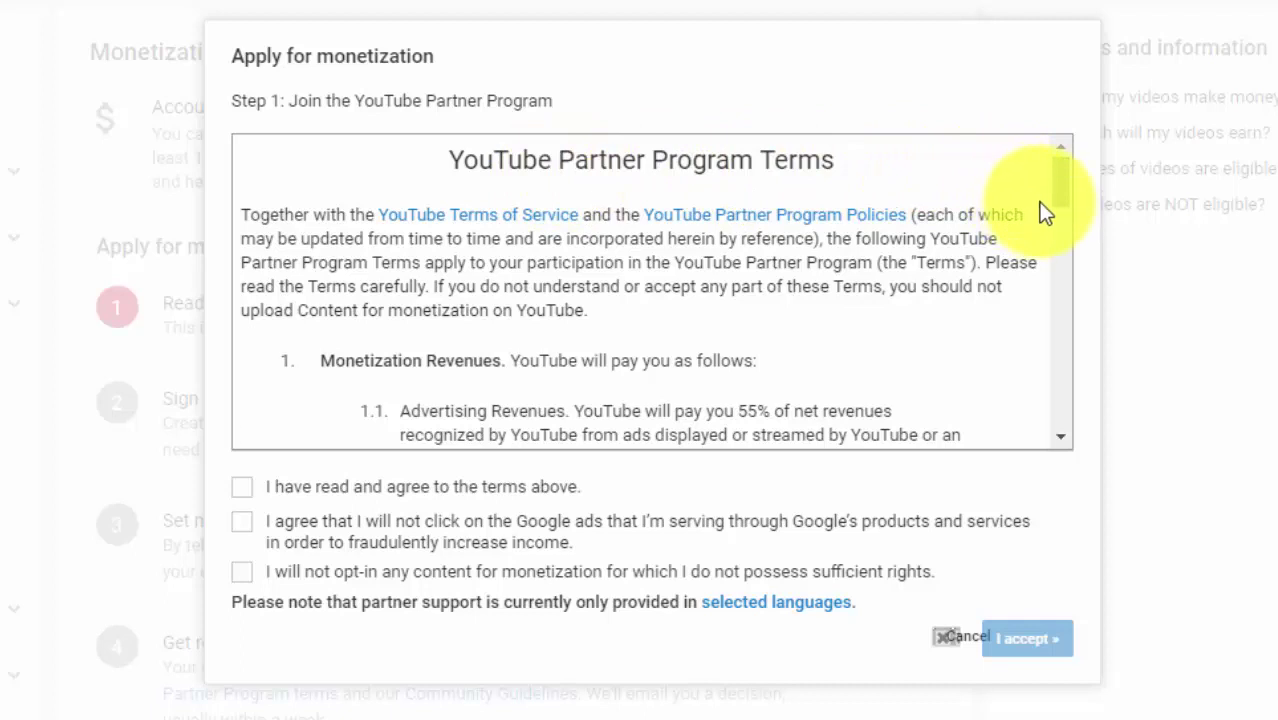
- Read the Monetization Revenues and Payment Account Requirement sections of the YouTube Partner Program terms
left_click_drag(1058, 186, 1060, 208)
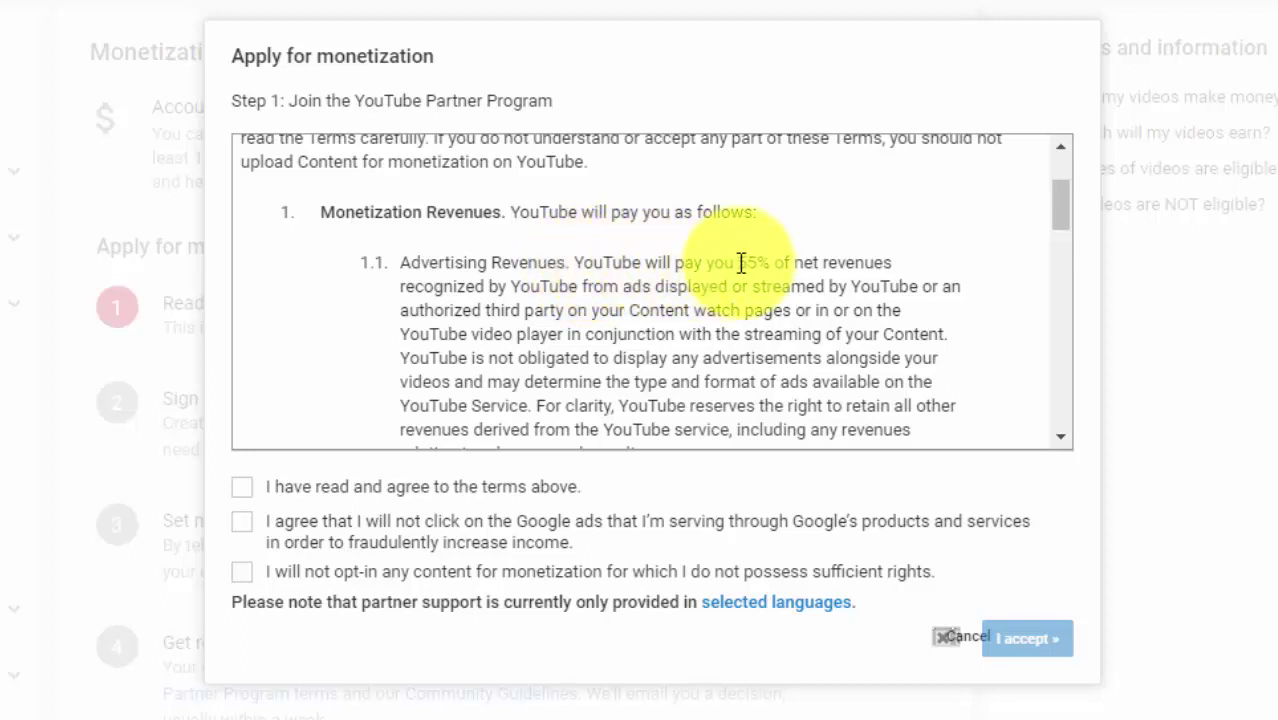
left_click_drag(741, 262, 786, 268)
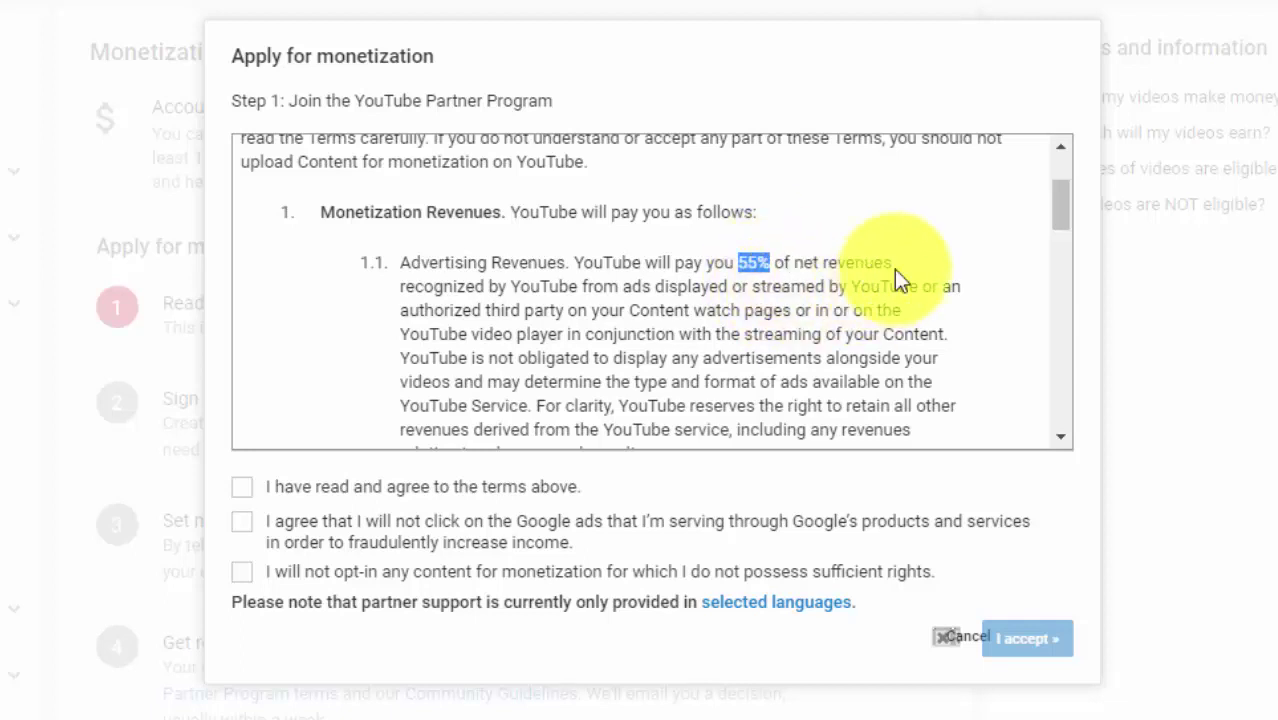
left_click_drag(1058, 205, 1056, 242)
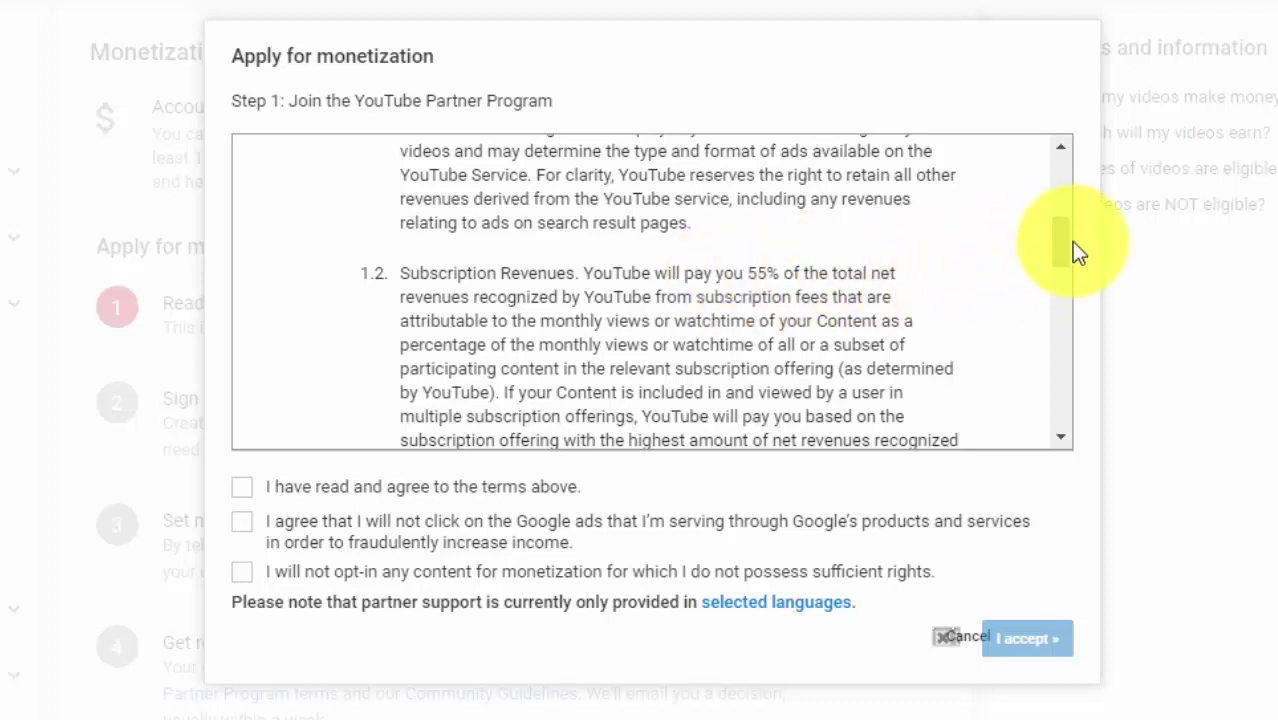
left_click_drag(1068, 242, 1064, 282)
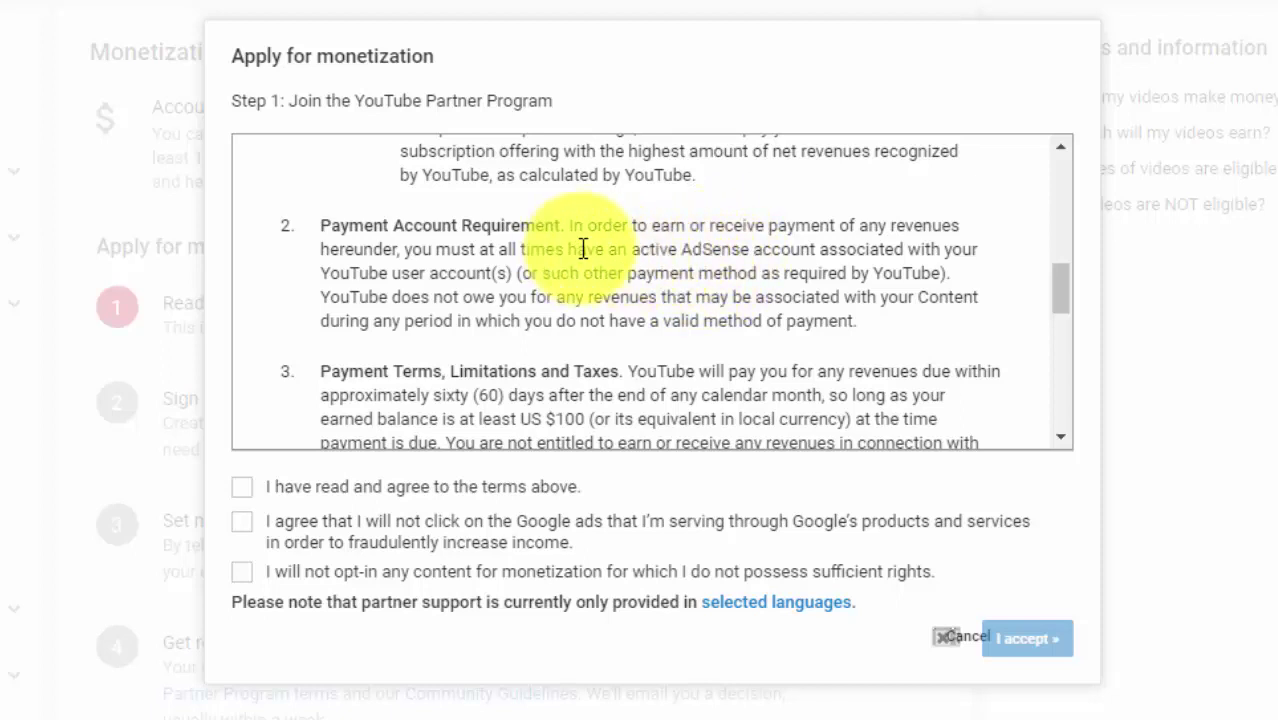
left_click_drag(603, 249, 910, 256)
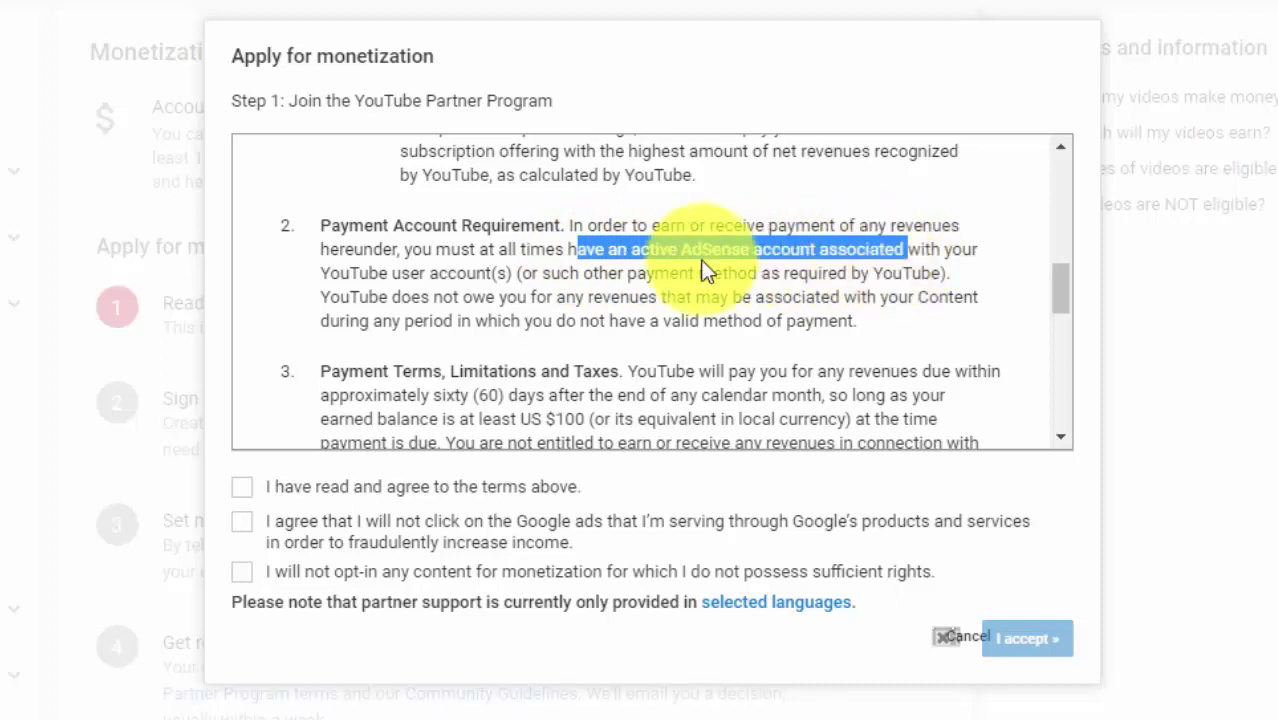
left_click_drag(565, 249, 962, 249)
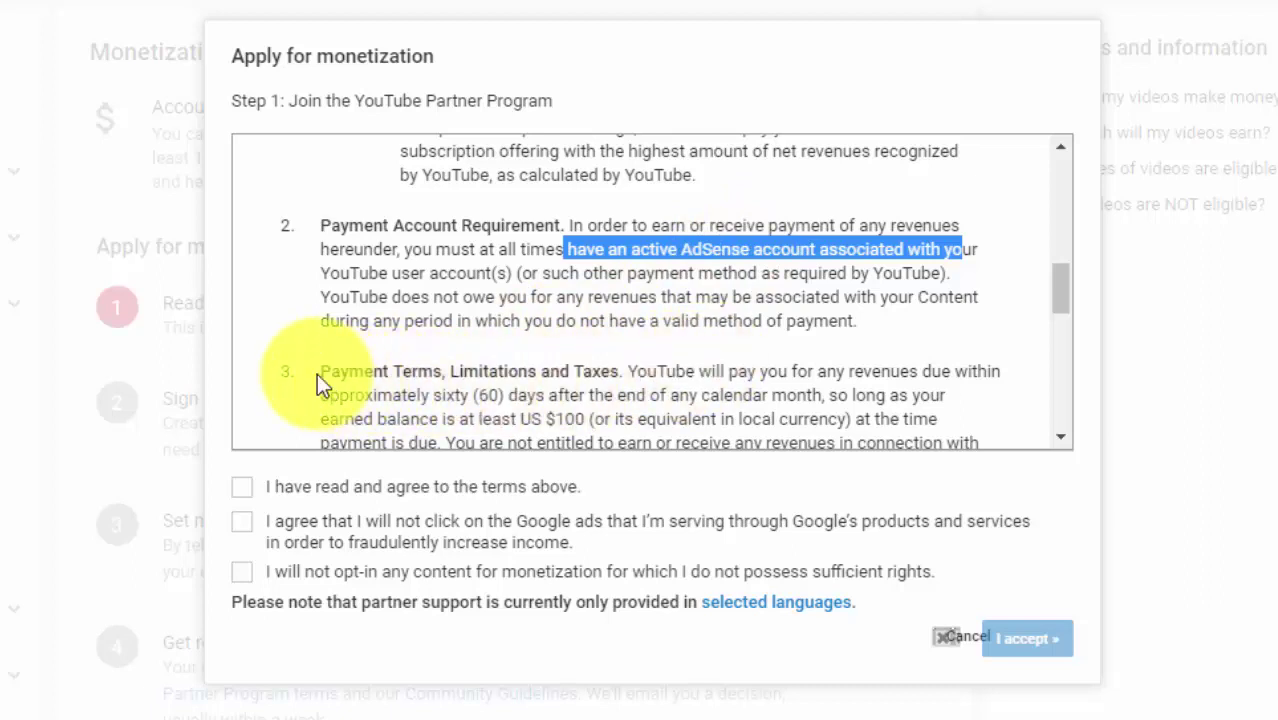
- Read the Payment Terms, Limitations and Taxes section, including the payment period and the minimum earned balance
left_click_drag(327, 368, 620, 370)
left_click_drag(1060, 289, 1063, 318)
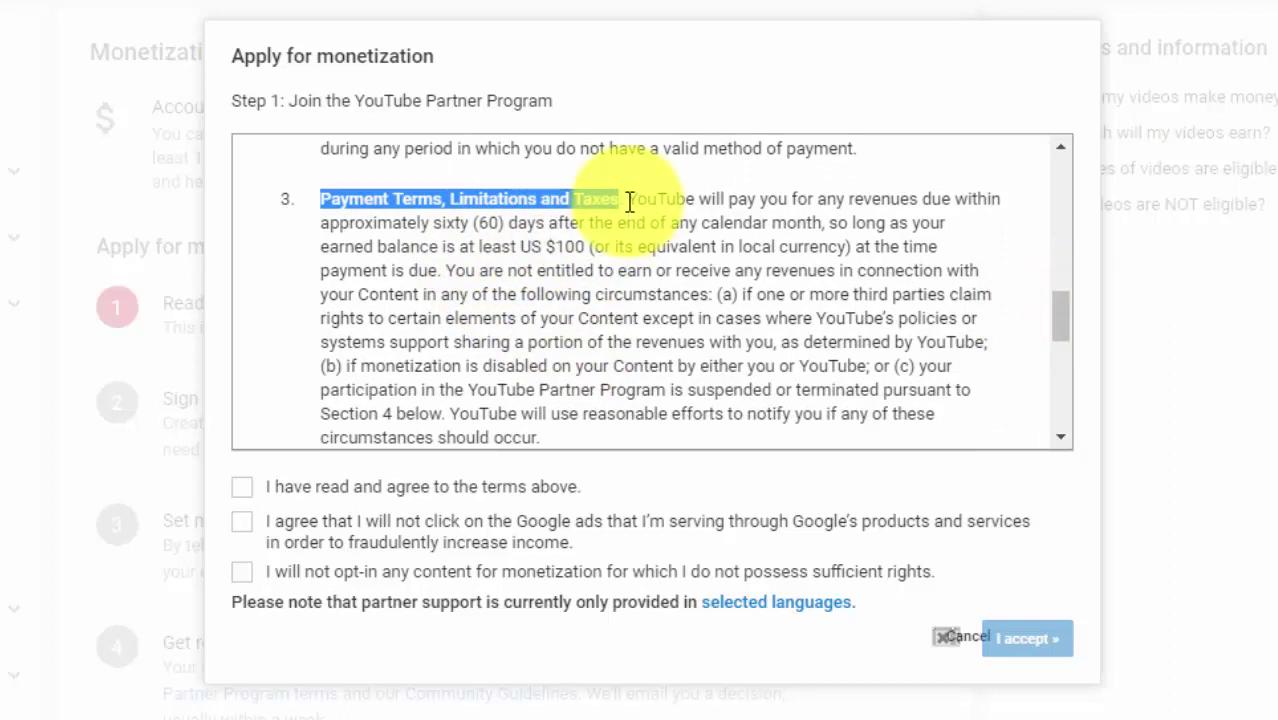
left_click_drag(628, 201, 1003, 199)
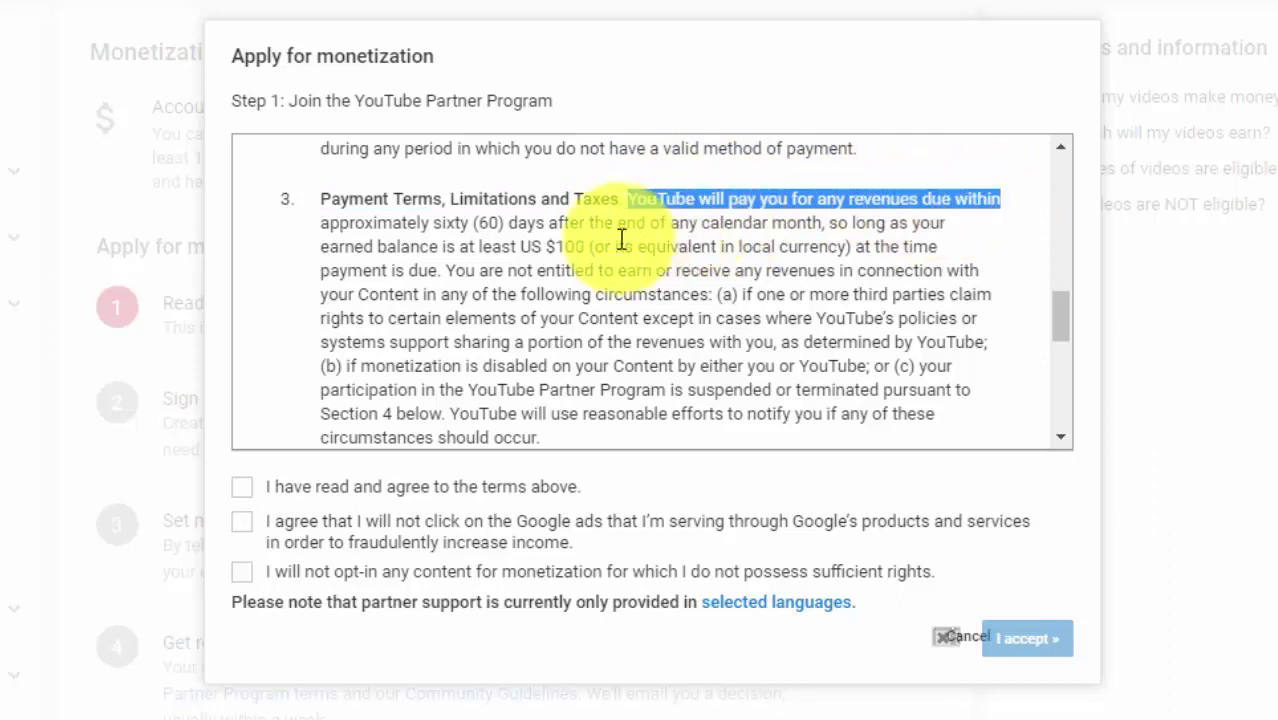
left_click_drag(323, 224, 554, 222)
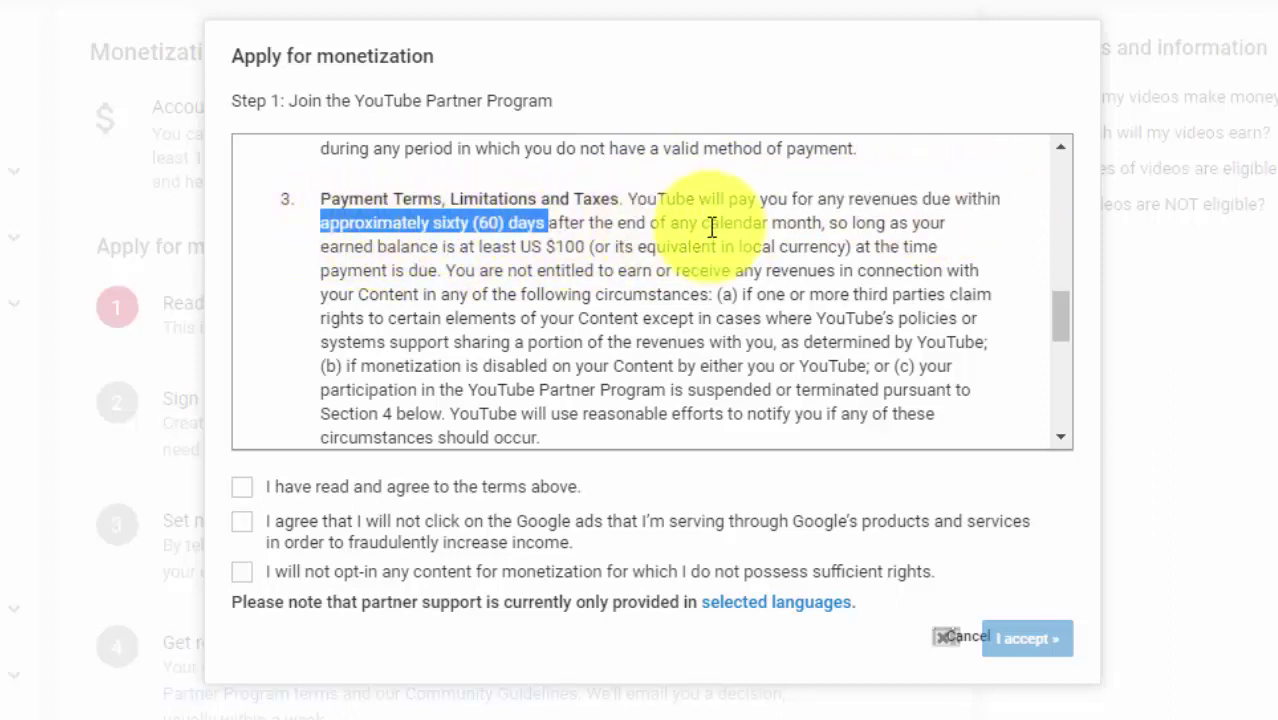
left_click(668, 226)
left_click_drag(668, 226, 830, 216)
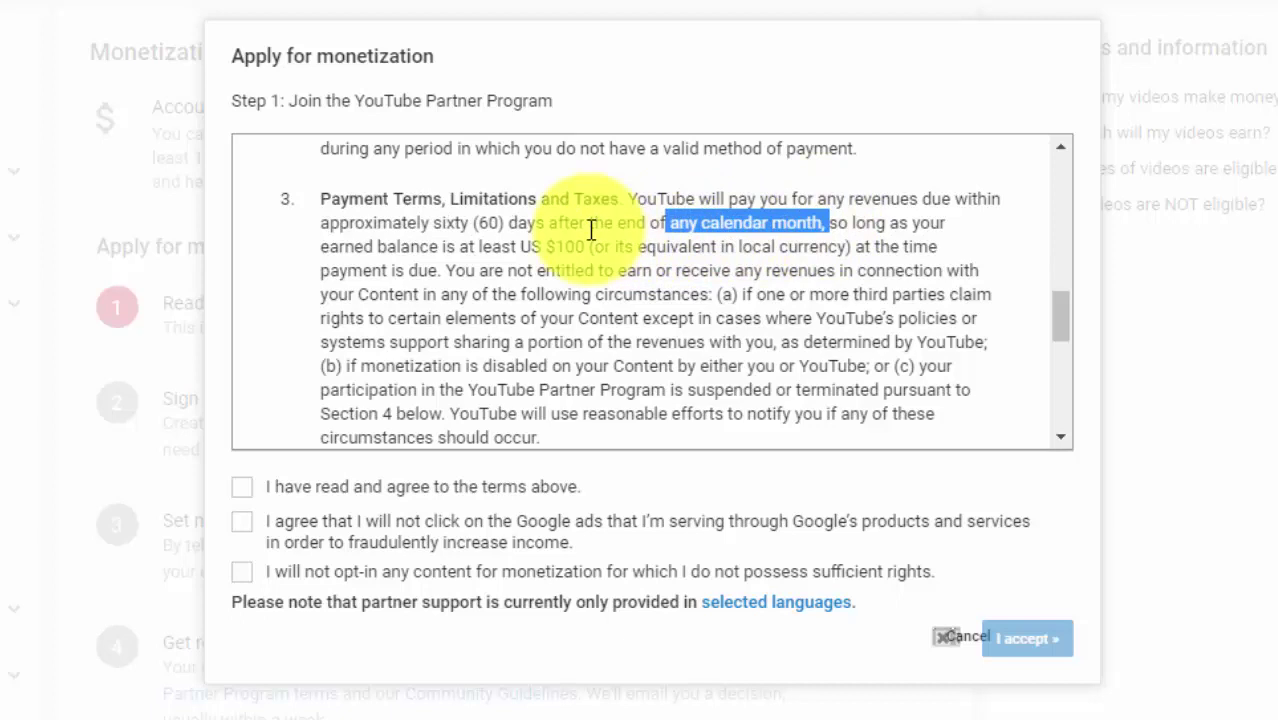
left_click(484, 244)
left_click_drag(484, 244, 583, 246)
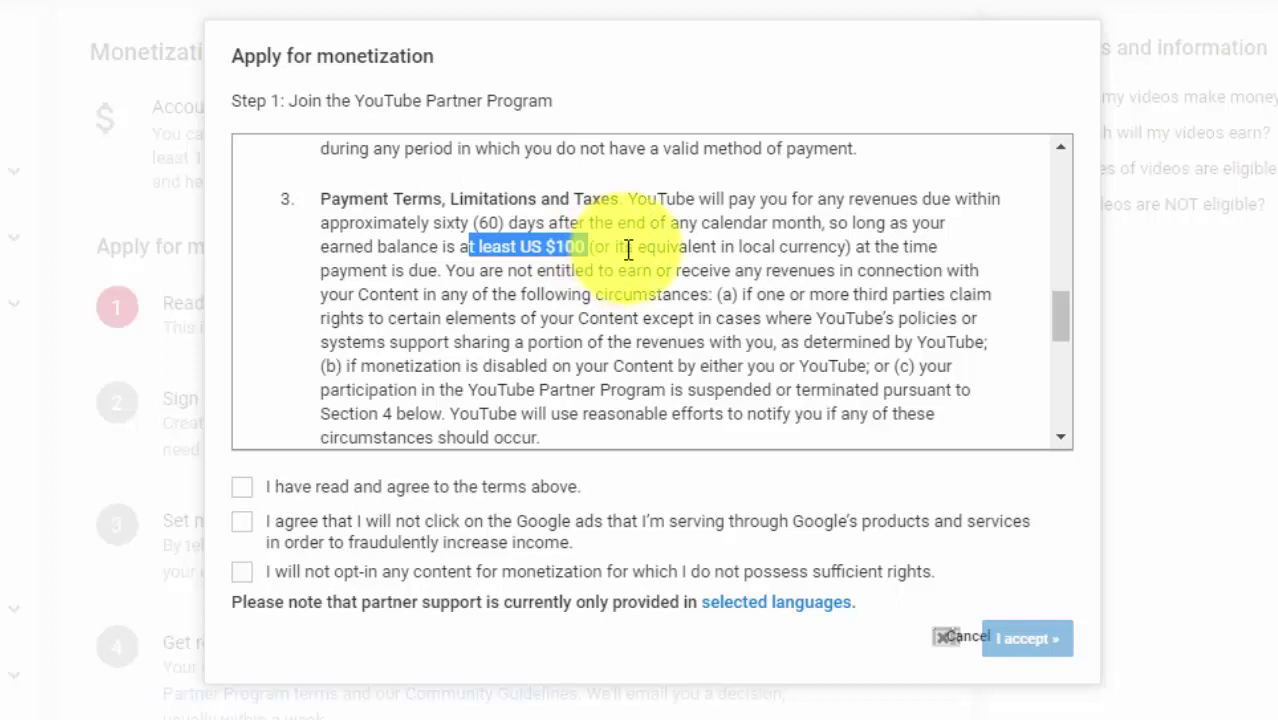
left_click_drag(616, 248, 850, 246)
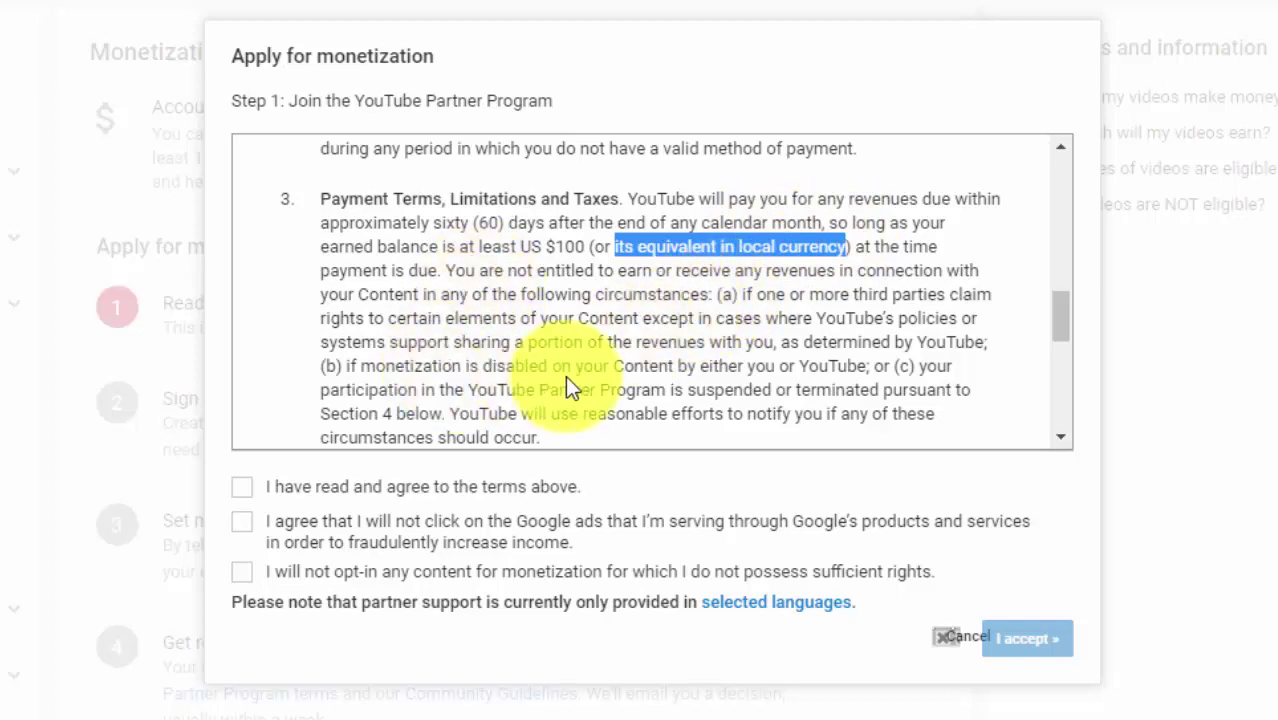
- Read the Termination, Governing Law and Miscellaneous sections of the YouTube Partner Program terms
scroll(570, 377, "down", 3)
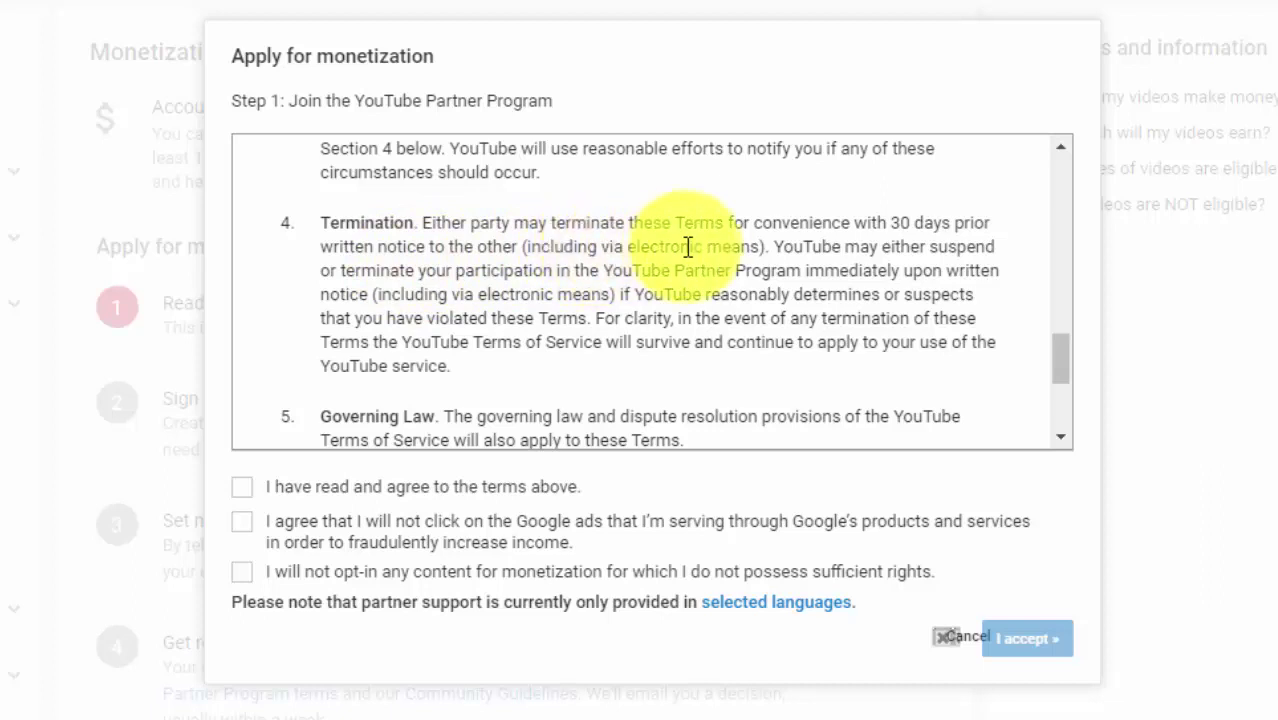
scroll(667, 366, "down", 3)
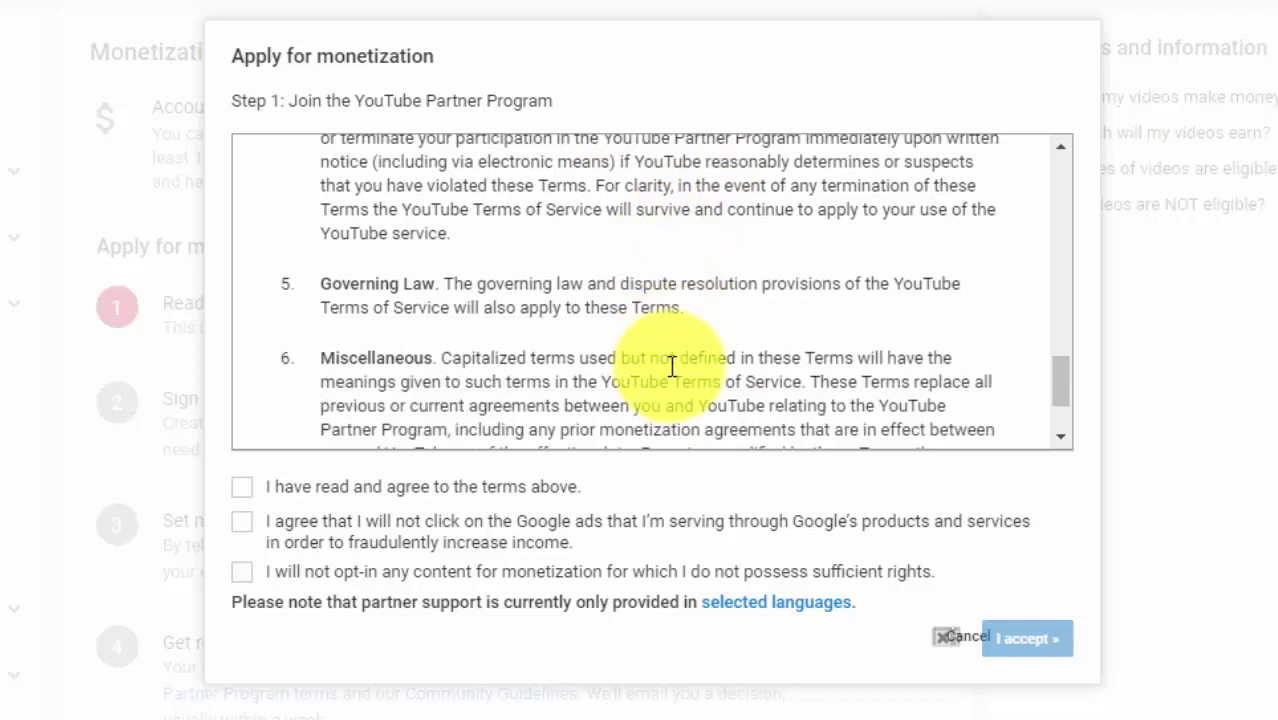
scroll(672, 366, "up", 3)
scroll(670, 368, "down", 3)
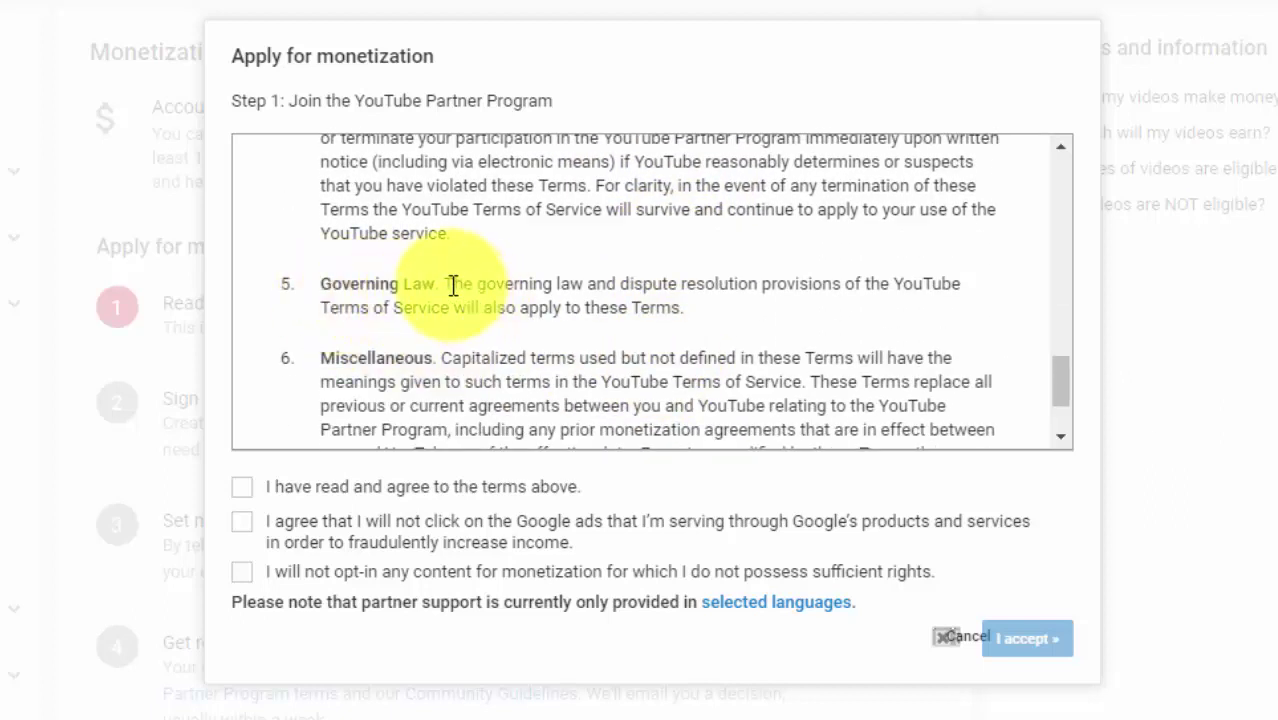
left_click_drag(441, 284, 322, 284)
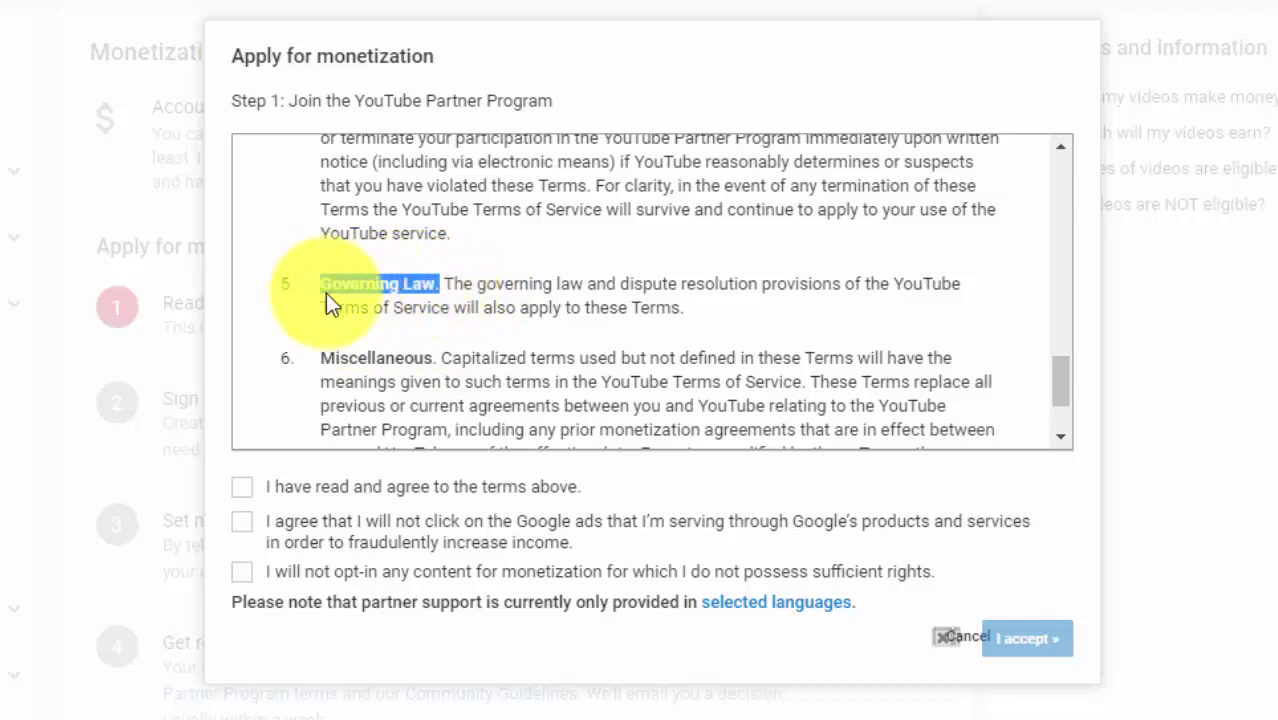
scroll(516, 360, "down", 2)
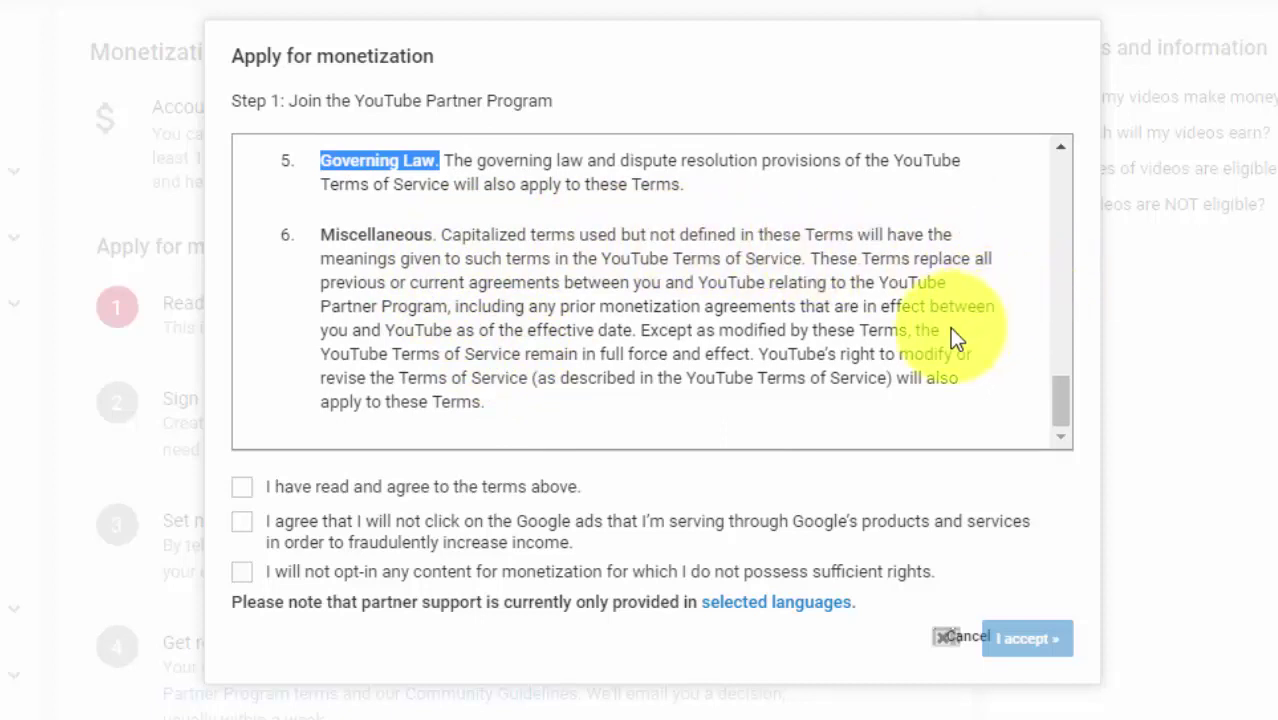
- Agree to all three Partner Program statements and accept the terms
left_click(241, 522)
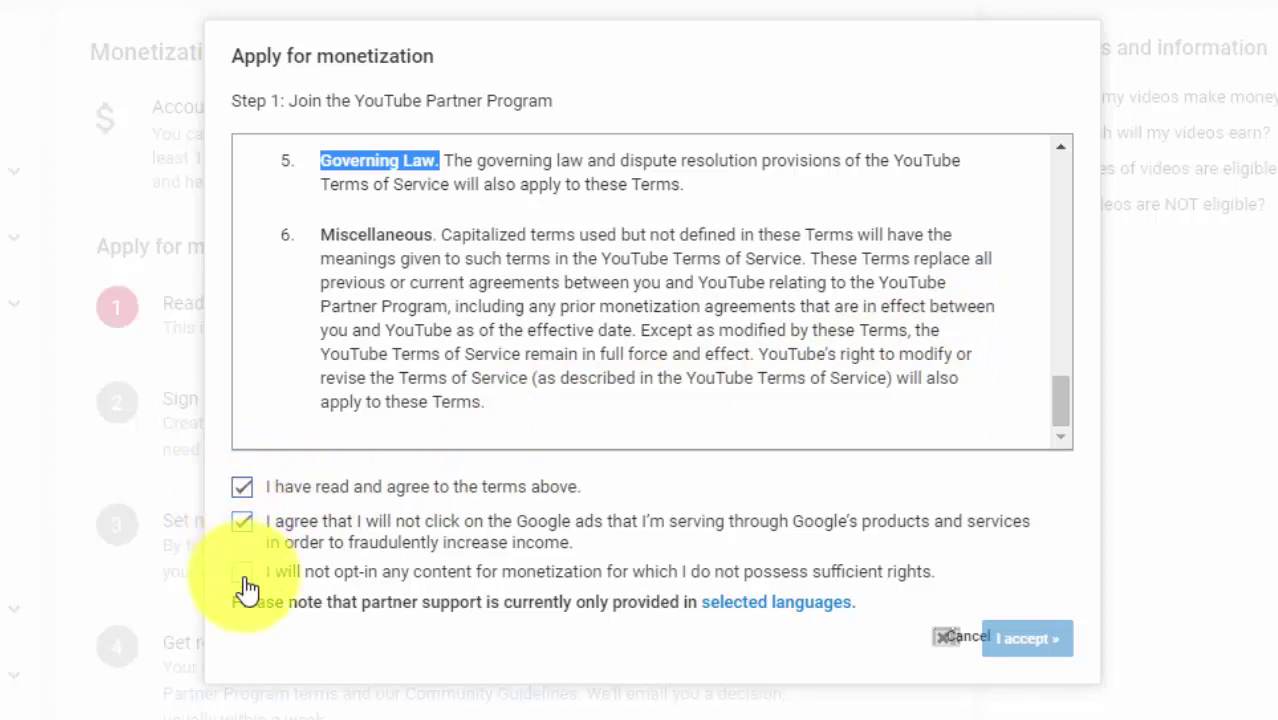
left_click(244, 574)
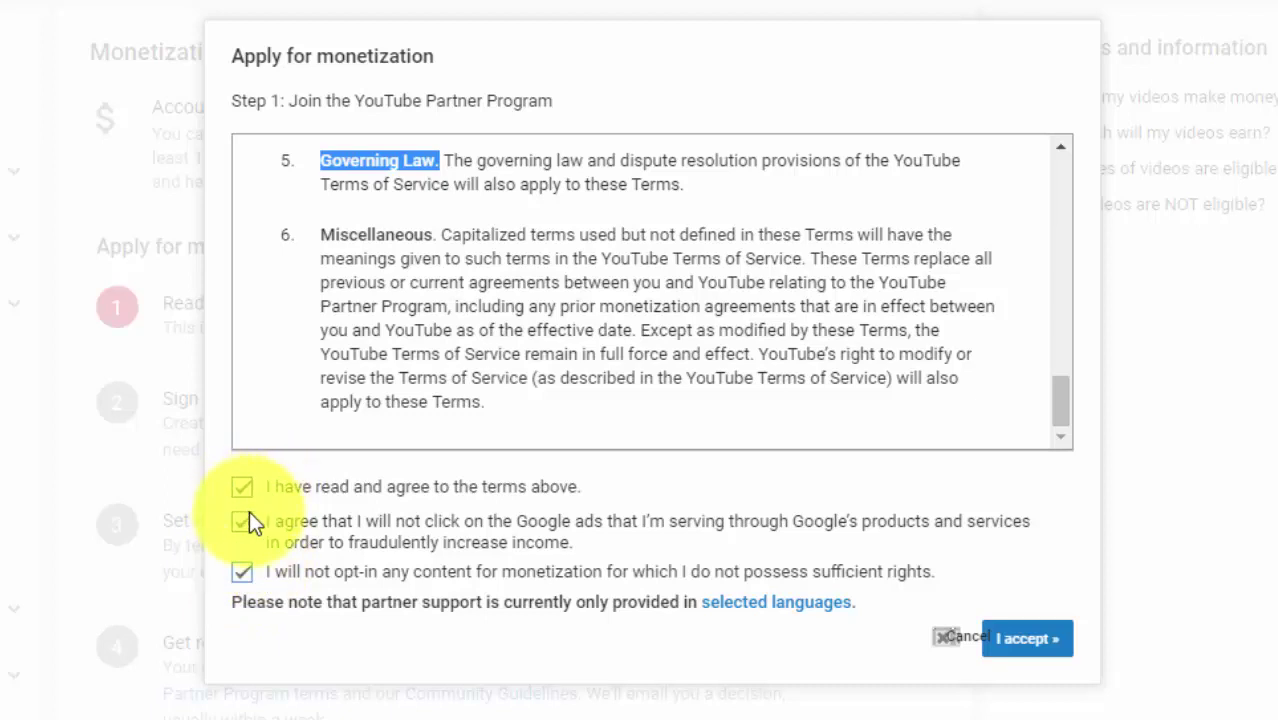
left_click(1040, 645)
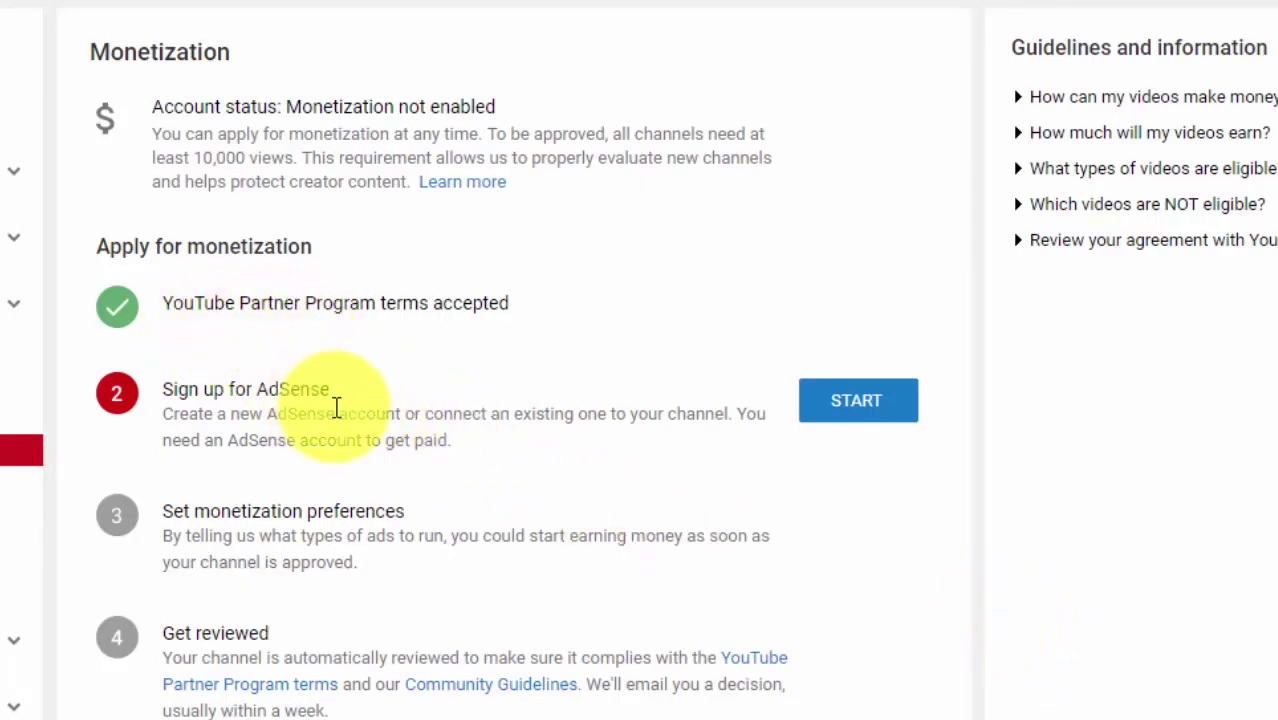
- Sign up for AdSense with the channel owner's existing Google account and accept its association with the YouTube channel
scroll(294, 402, "down", 3)
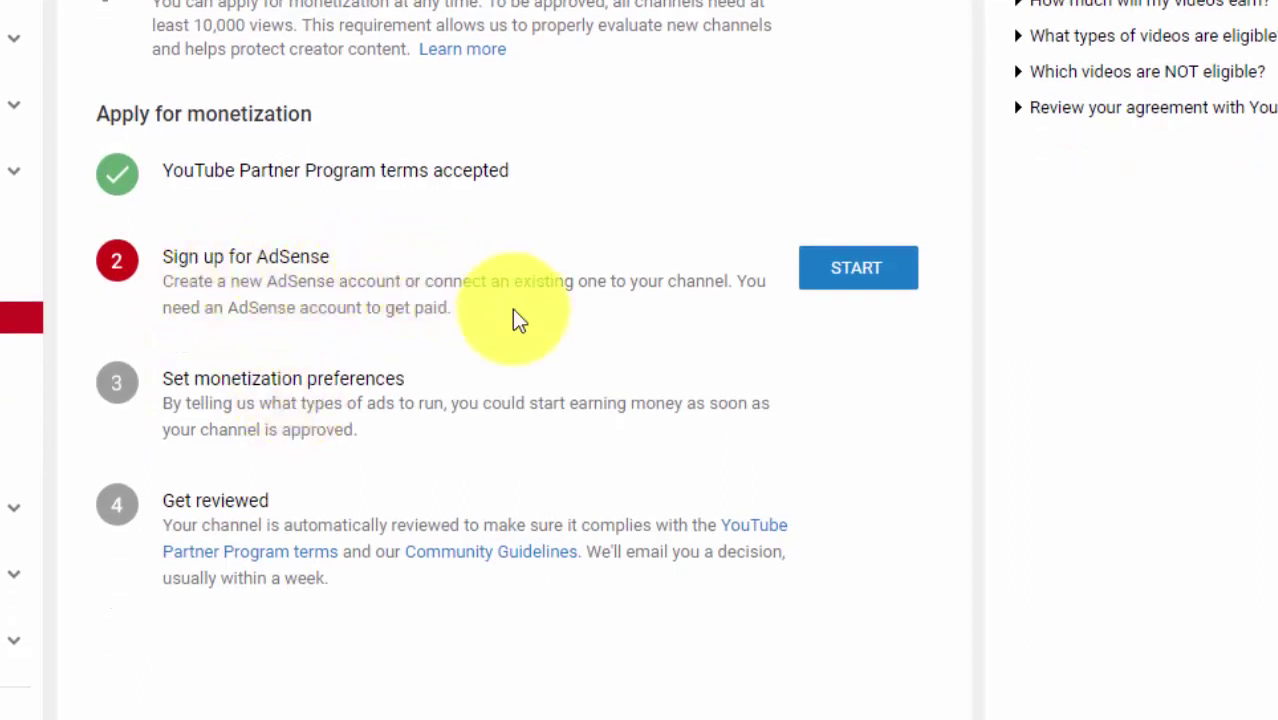
left_click(857, 280)
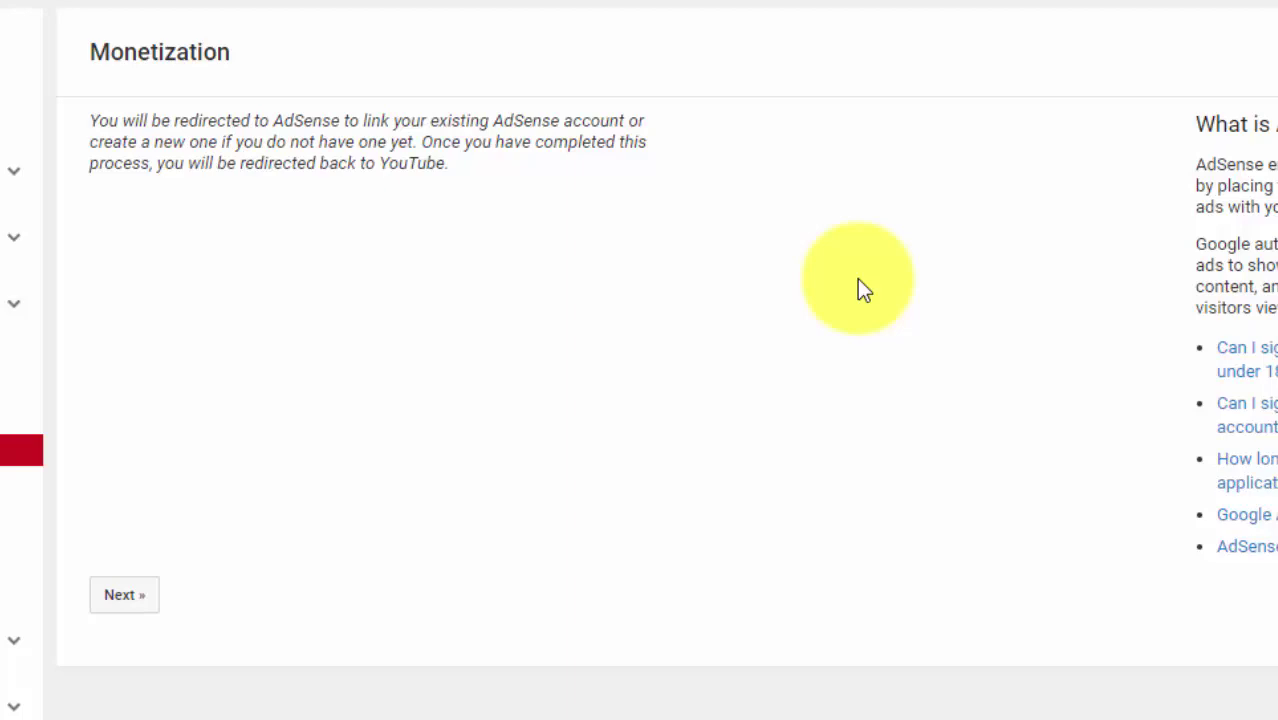
left_click(152, 598)
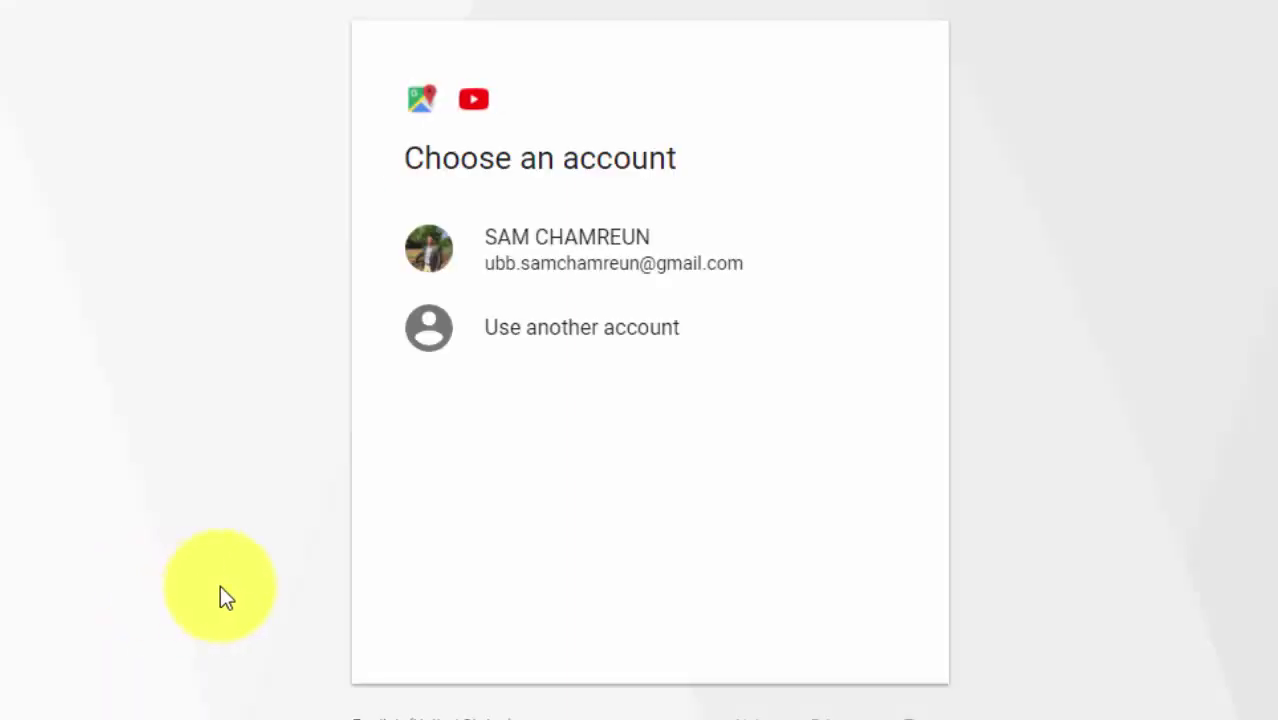
left_click(578, 263)
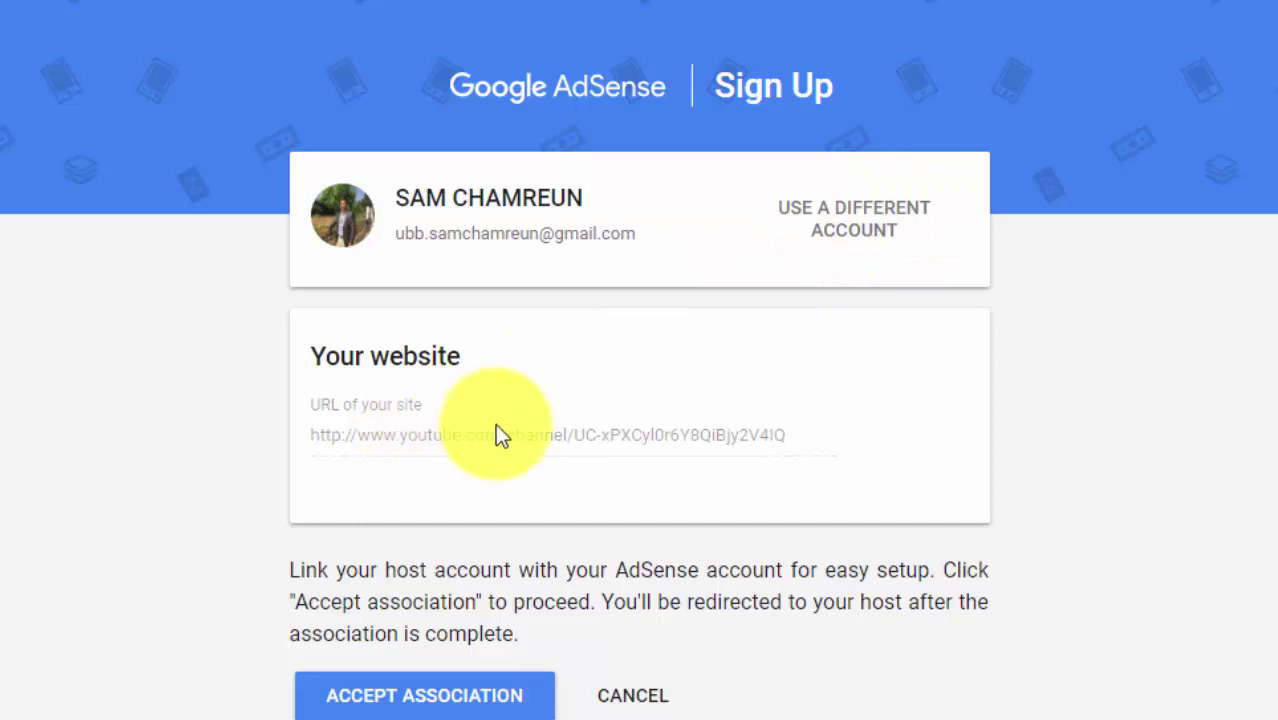
left_click(412, 700)
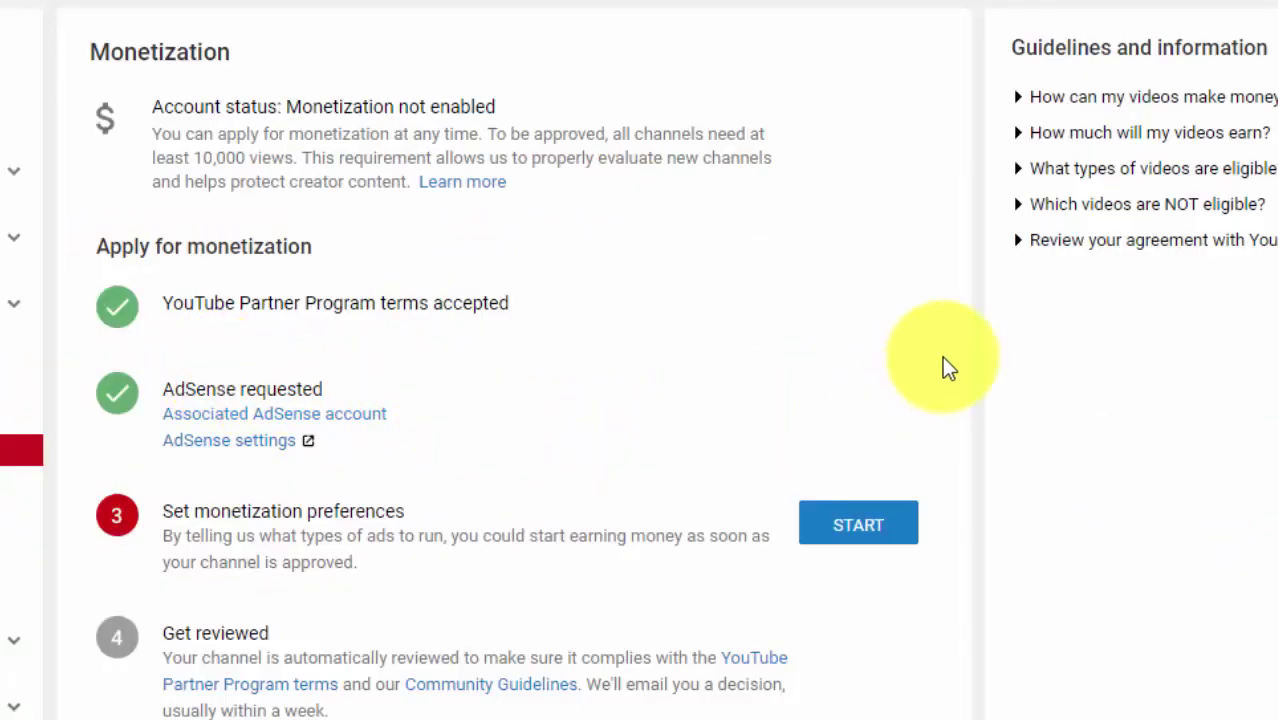
- Save the monetization preferences with all existing and future videos monetized and overlay ads, sponsored cards and skippable video ads selected
scroll(710, 422, "down", 1)
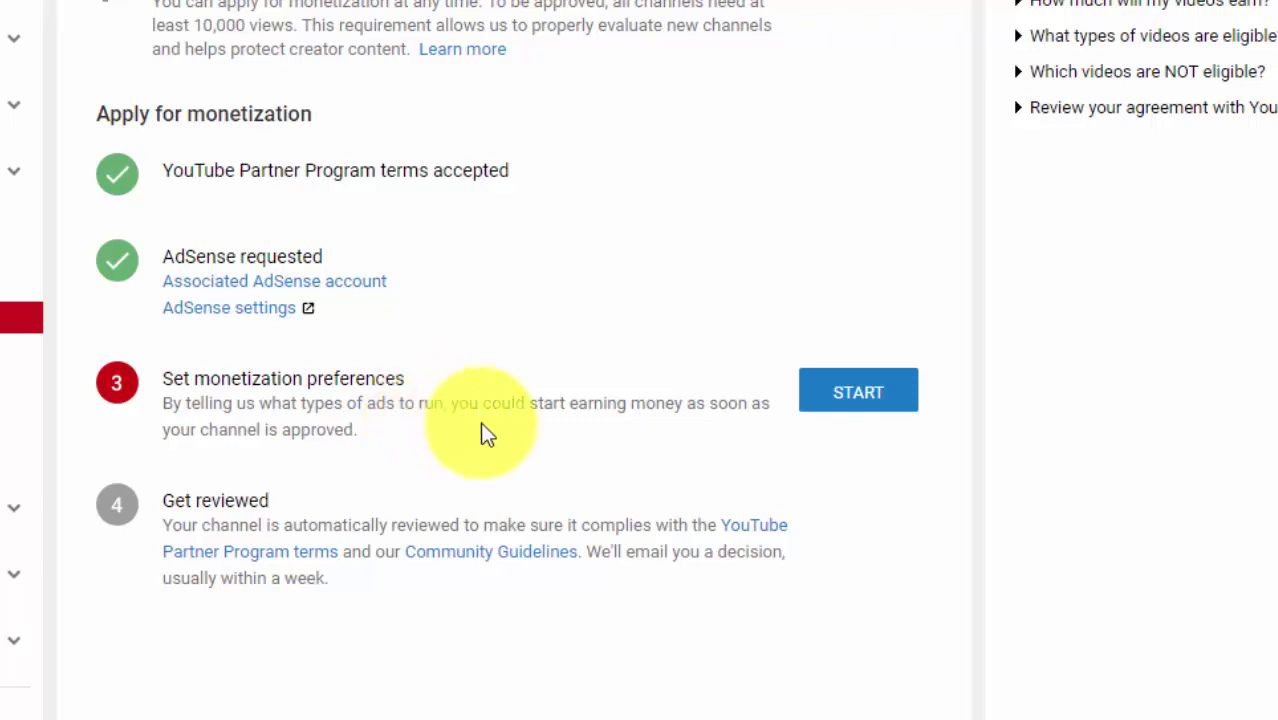
left_click(853, 392)
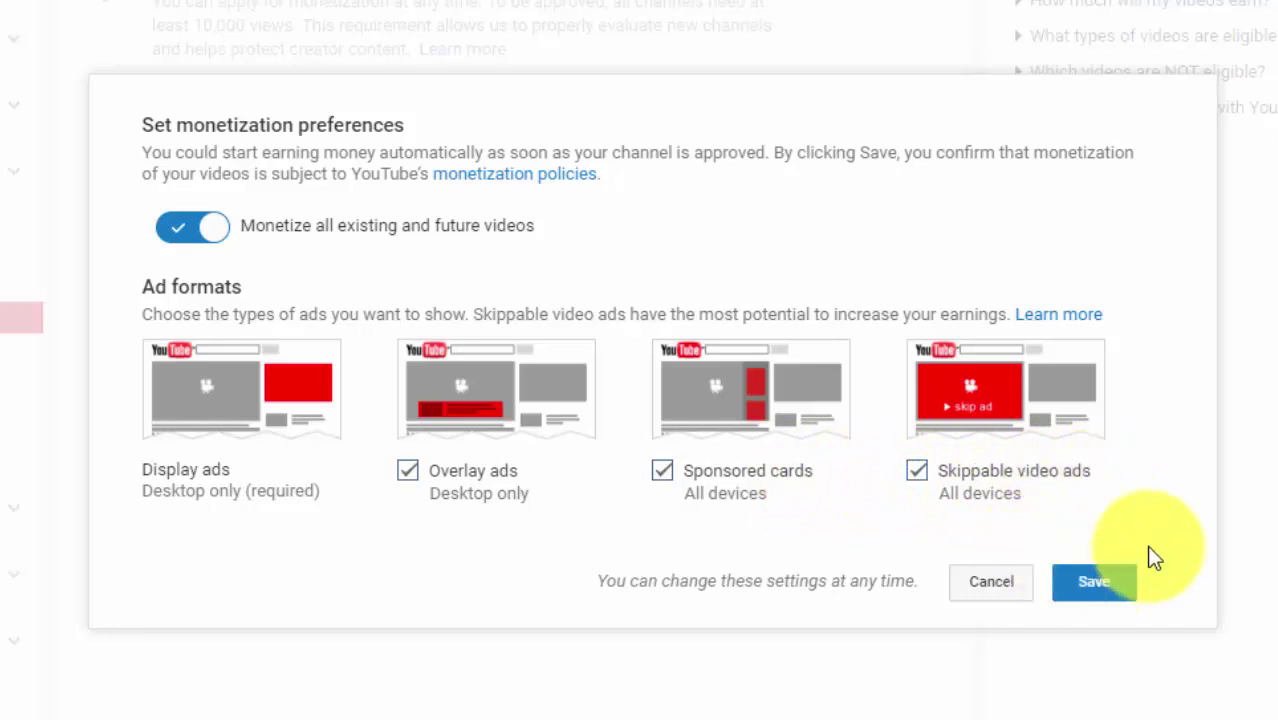
left_click(1108, 588)
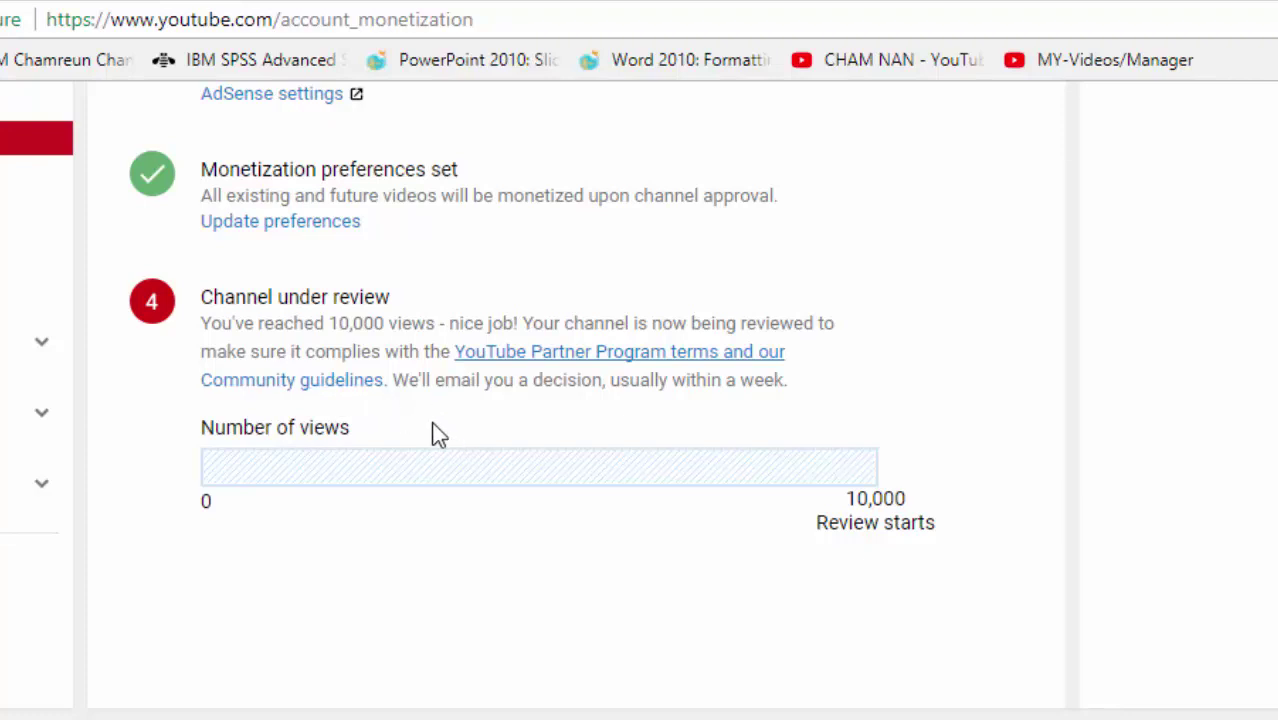
scroll(436, 436, "up", 1)
scroll(436, 436, "down", 1)
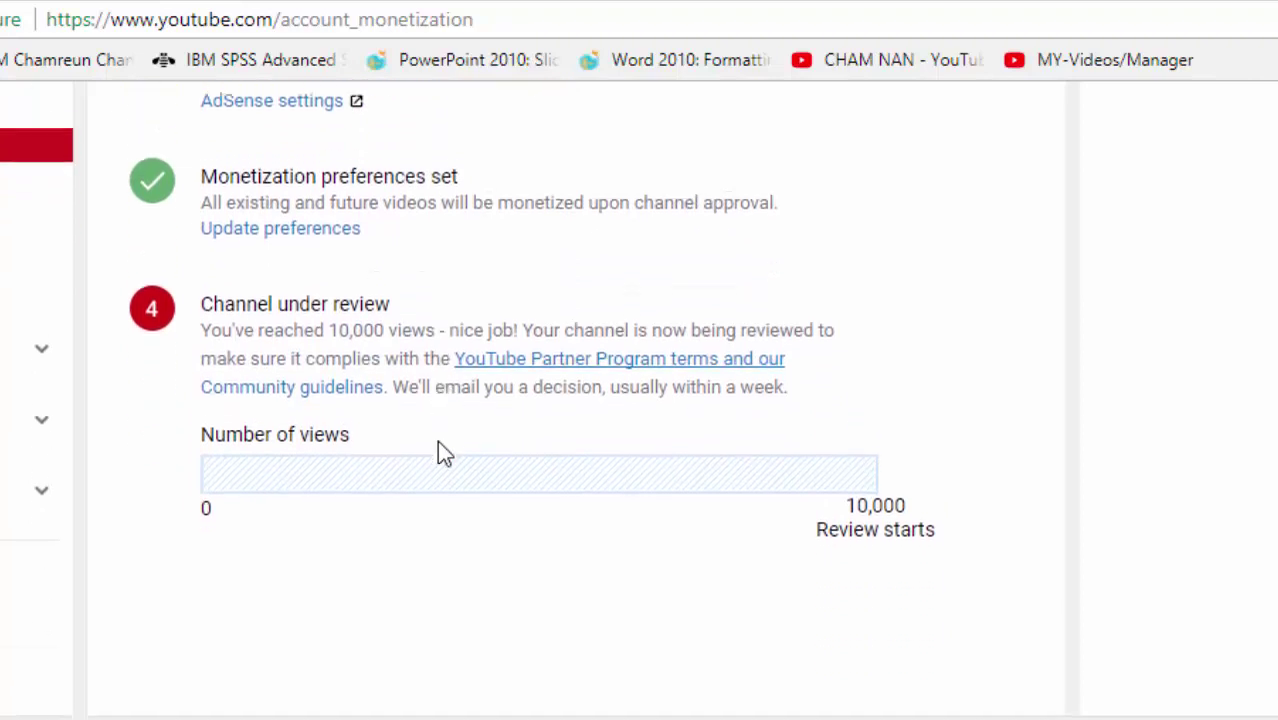